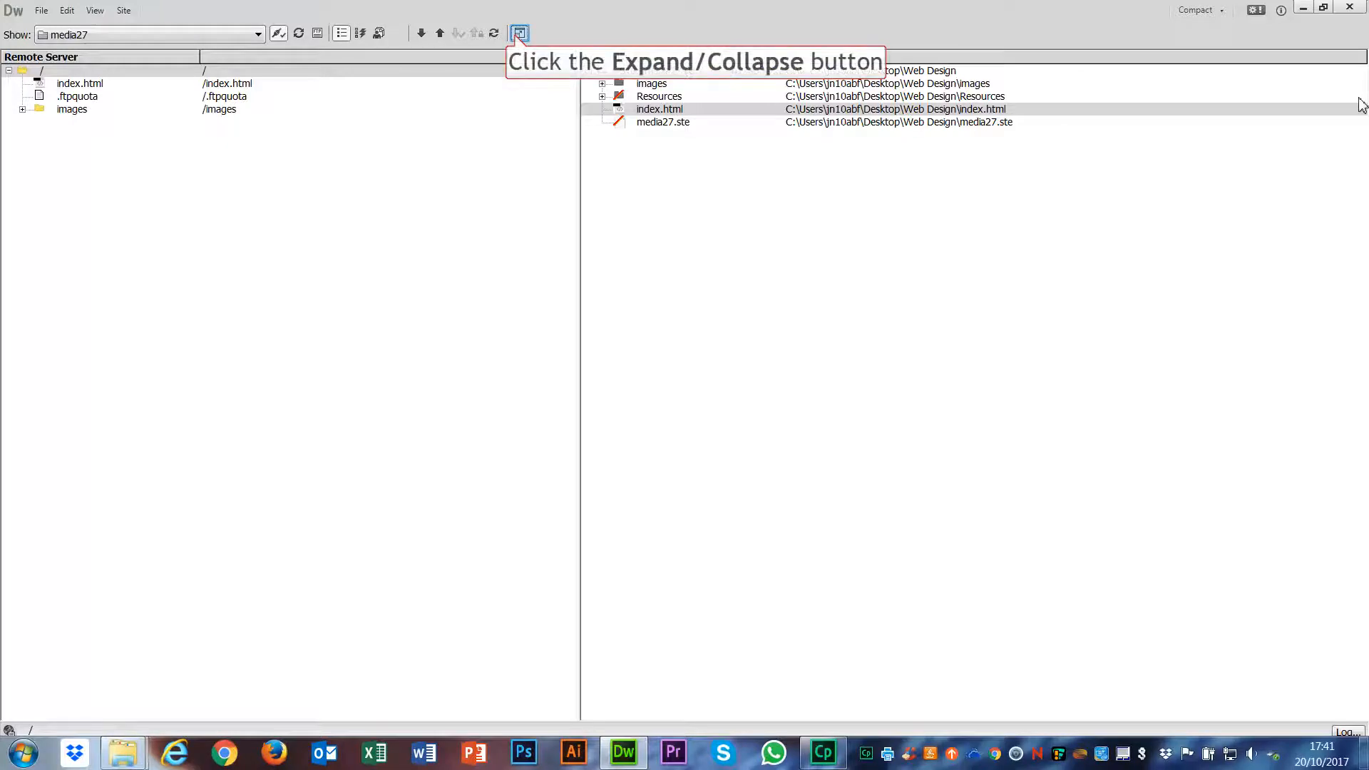
- Collapse the expanded Files view and open the media27 site's setup from Manage Sites for editing
left_click(518, 33)
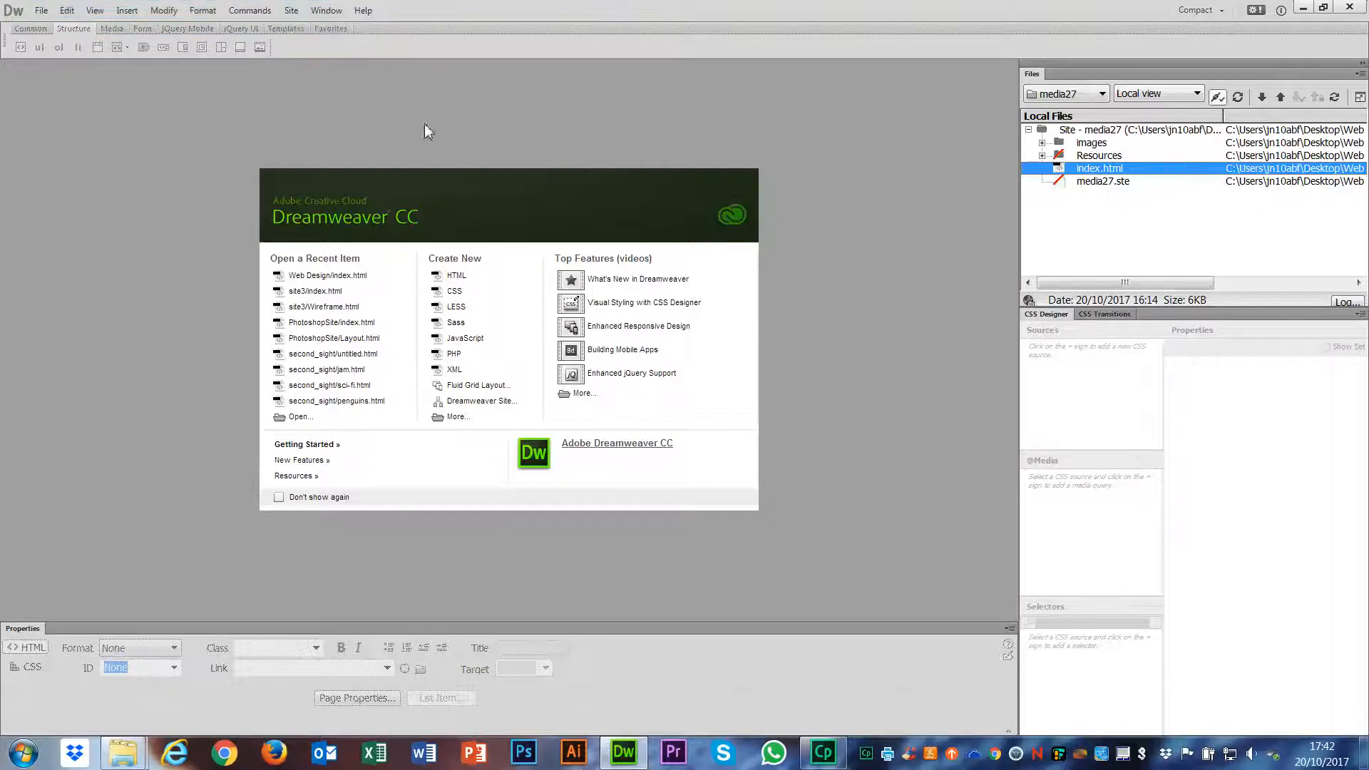
left_click(298, 17)
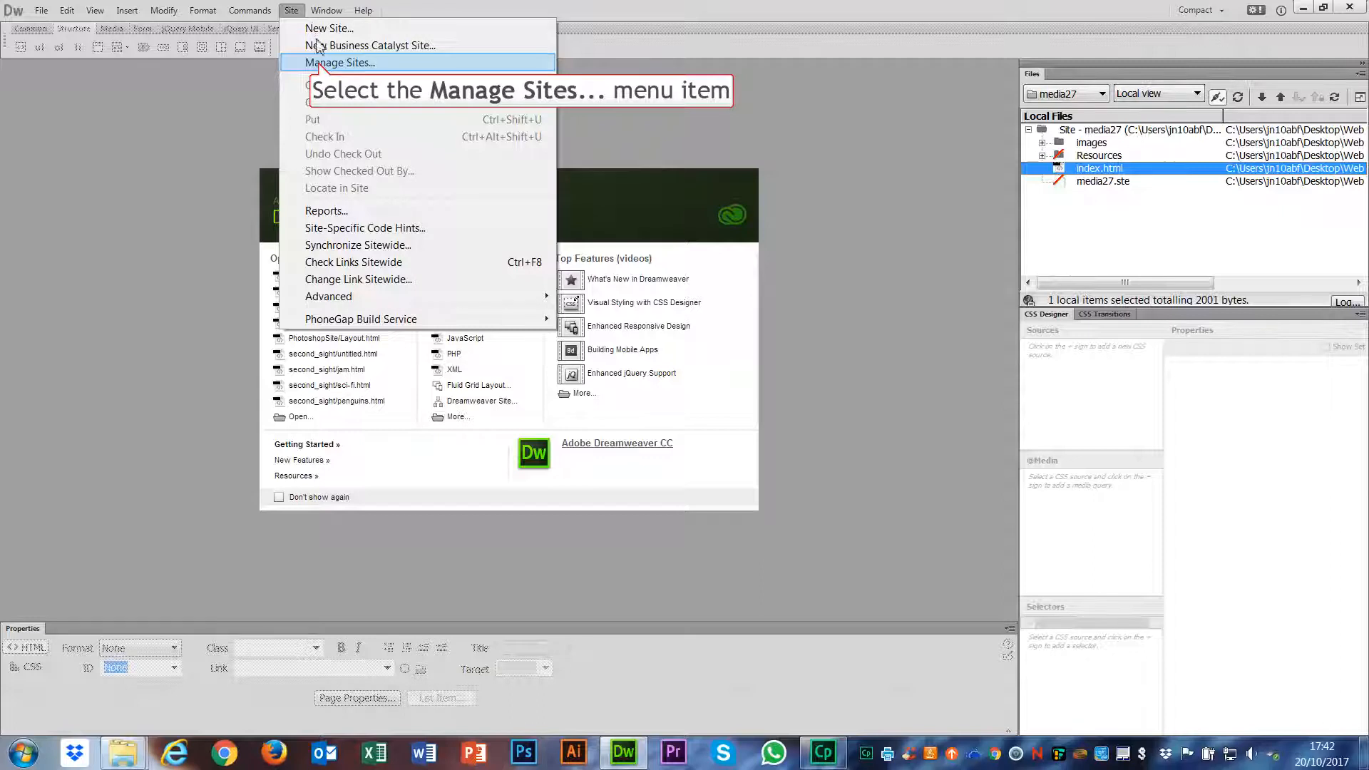
left_click(318, 63)
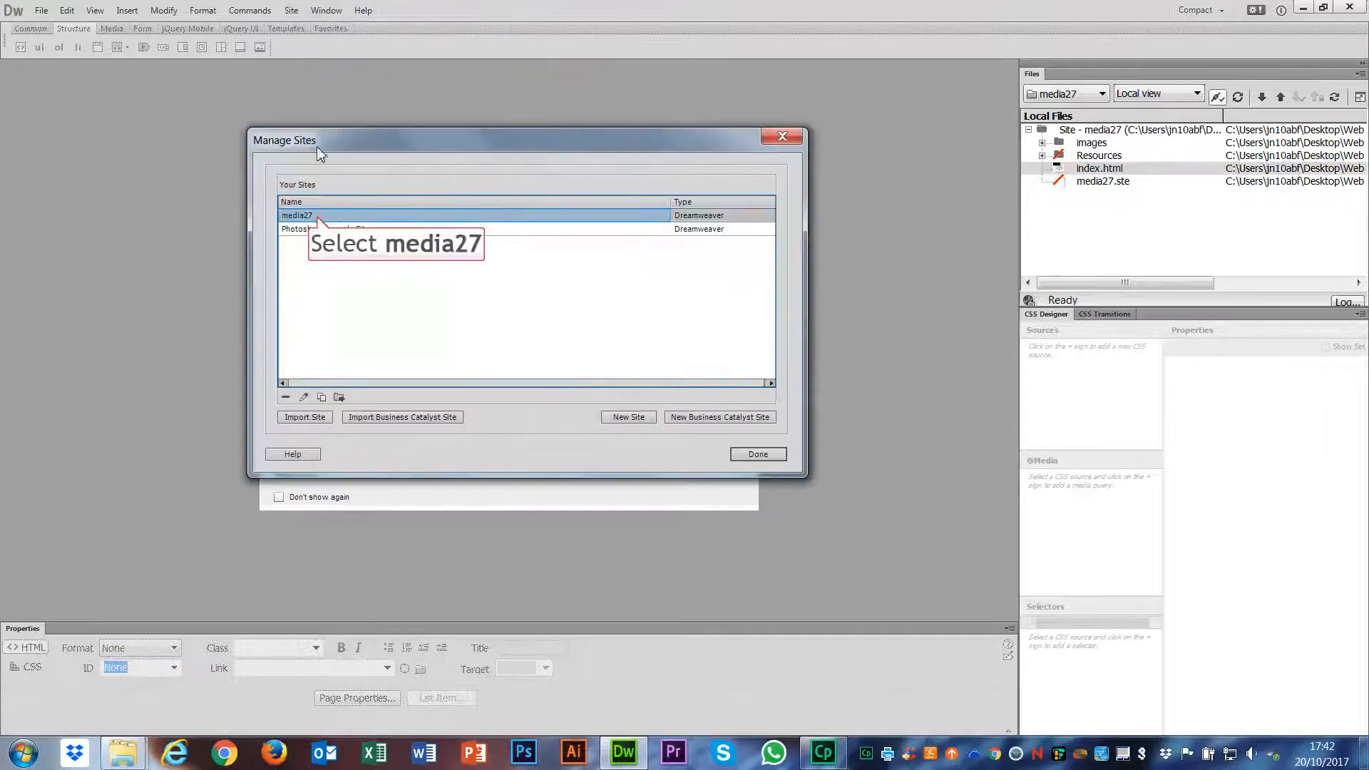
left_click(317, 219)
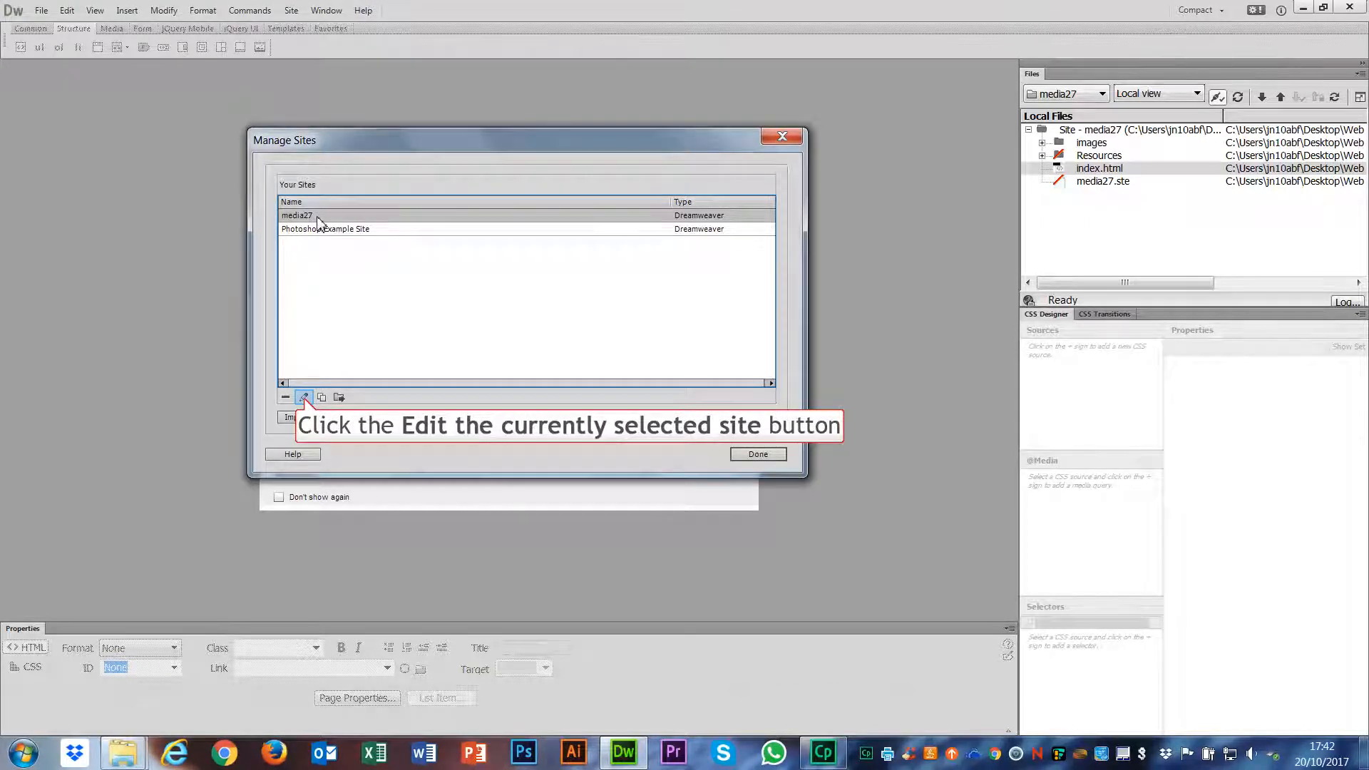
left_click(304, 397)
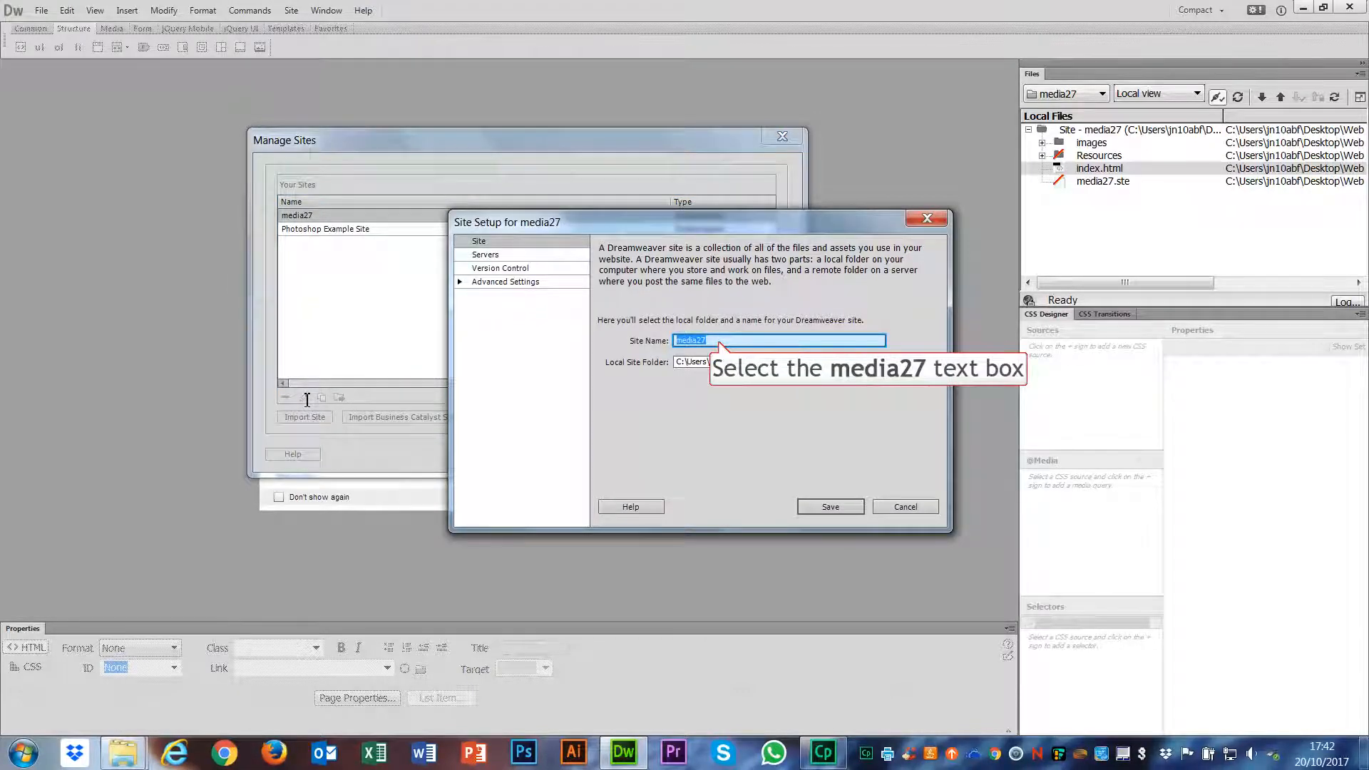
- Try to rename the media27 site as "Photoshop site" in its site setup
left_click(722, 343)
left_click_drag(722, 343, 662, 356)
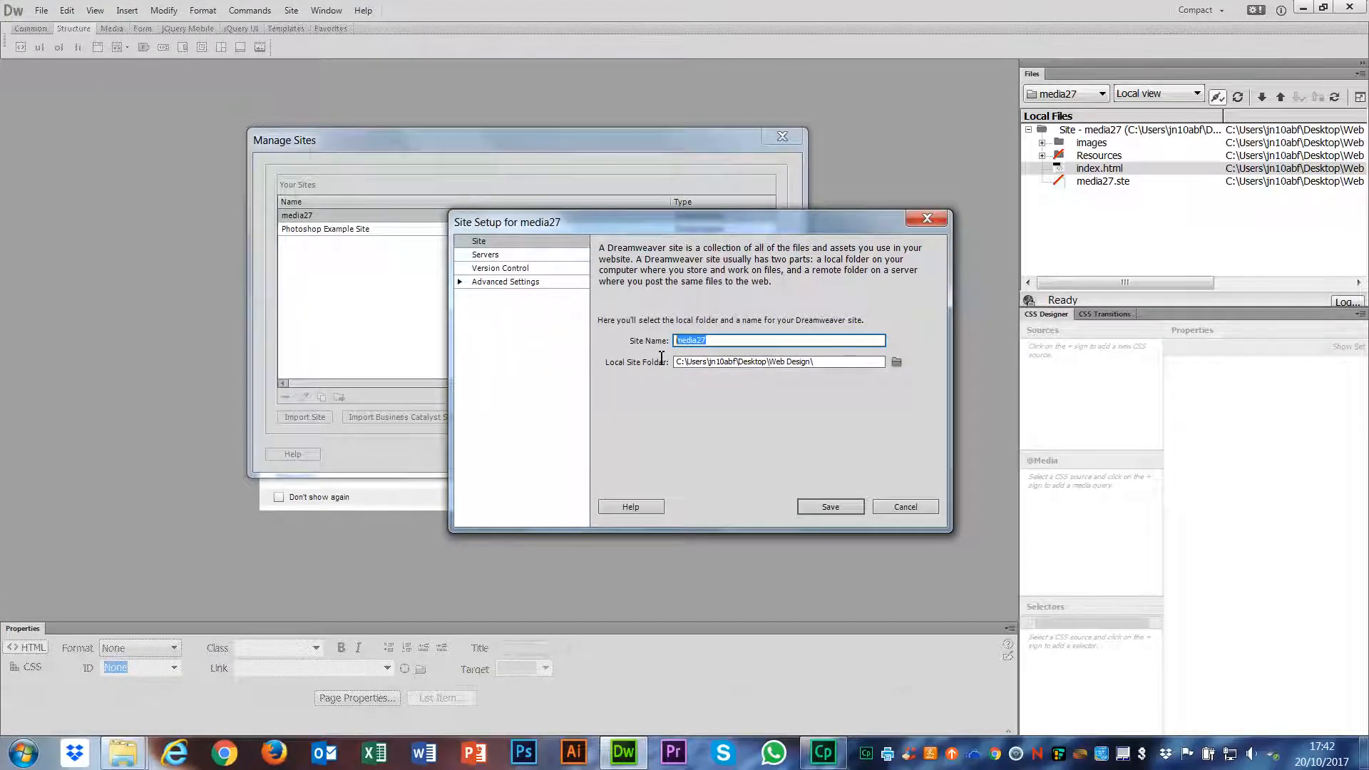
type("Photoshop site")
key("ctrl+a")
key("BackSpace")
type("Photoshop site")
- Open the media27 server's settings for editing and review its FTP username and password fields
left_click(492, 255)
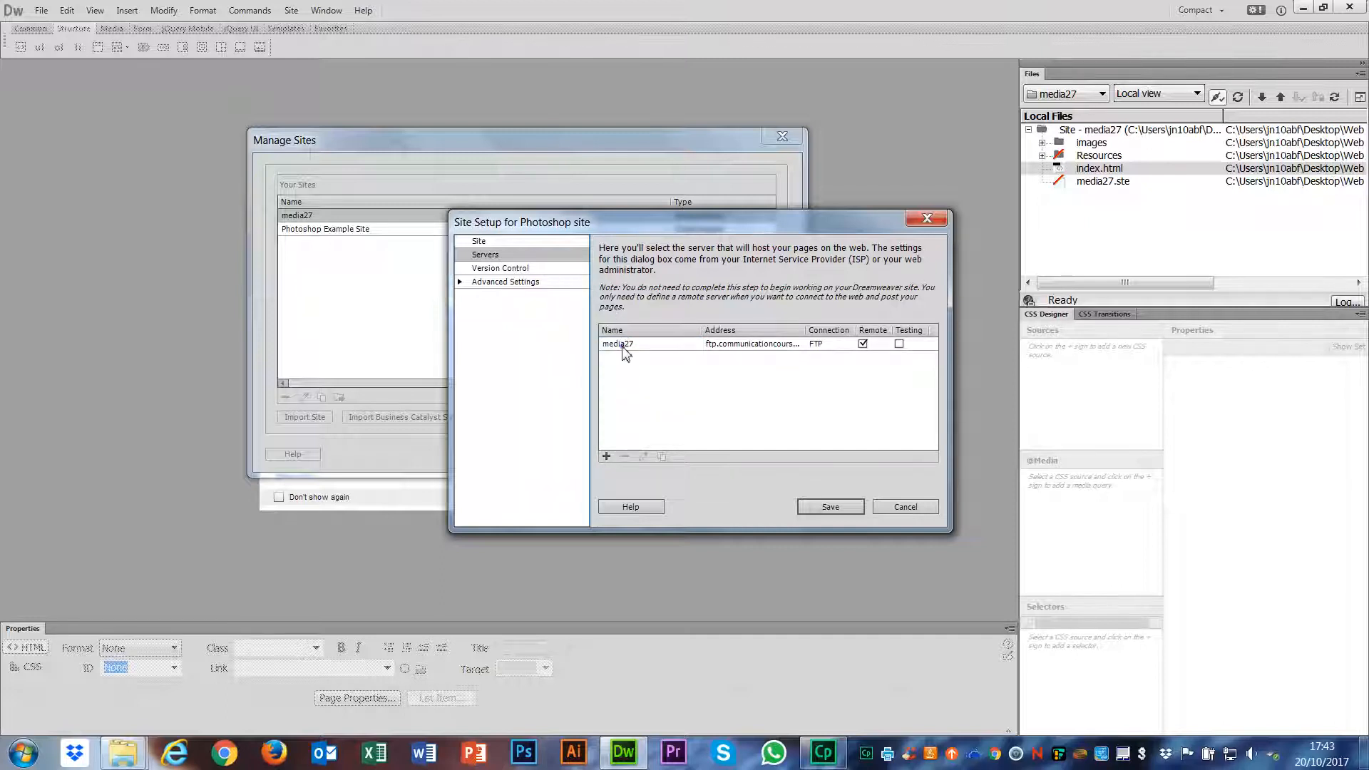
left_click(624, 350)
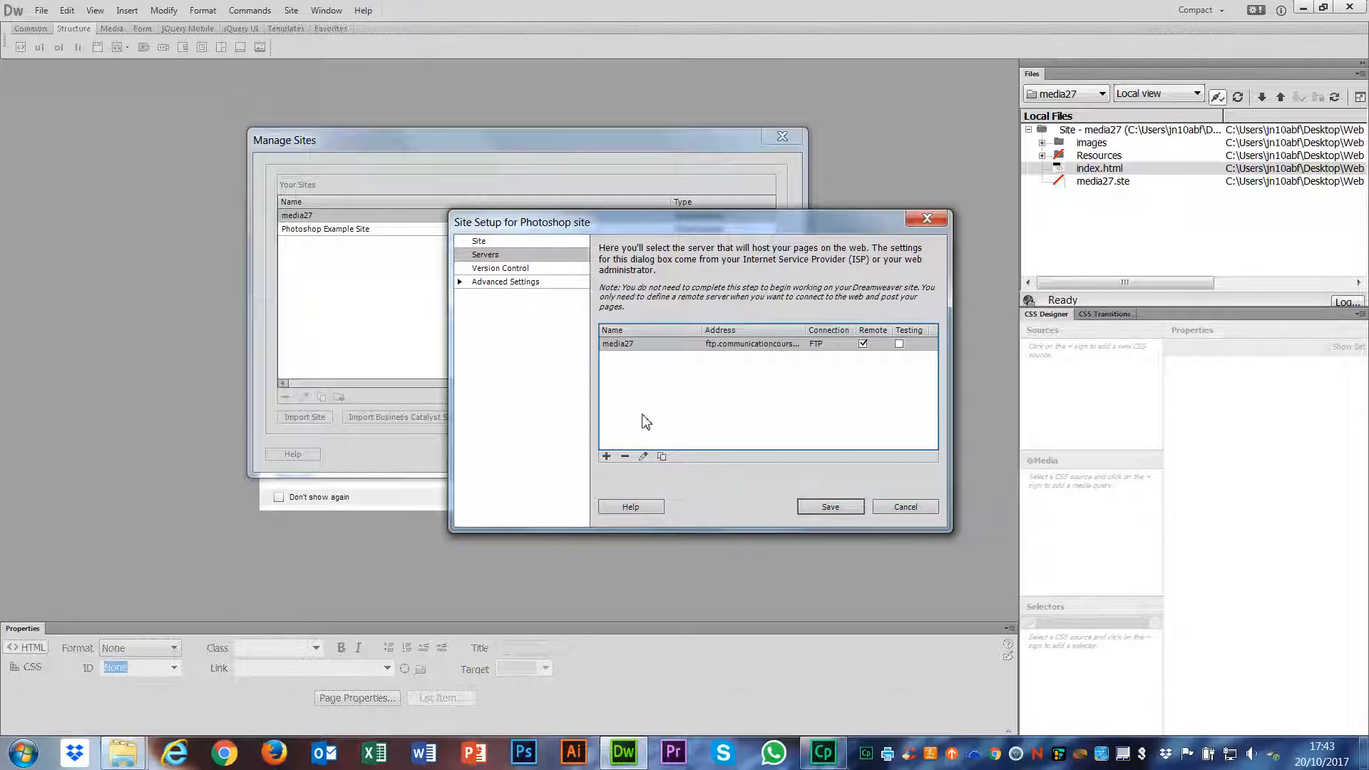
left_click(643, 457)
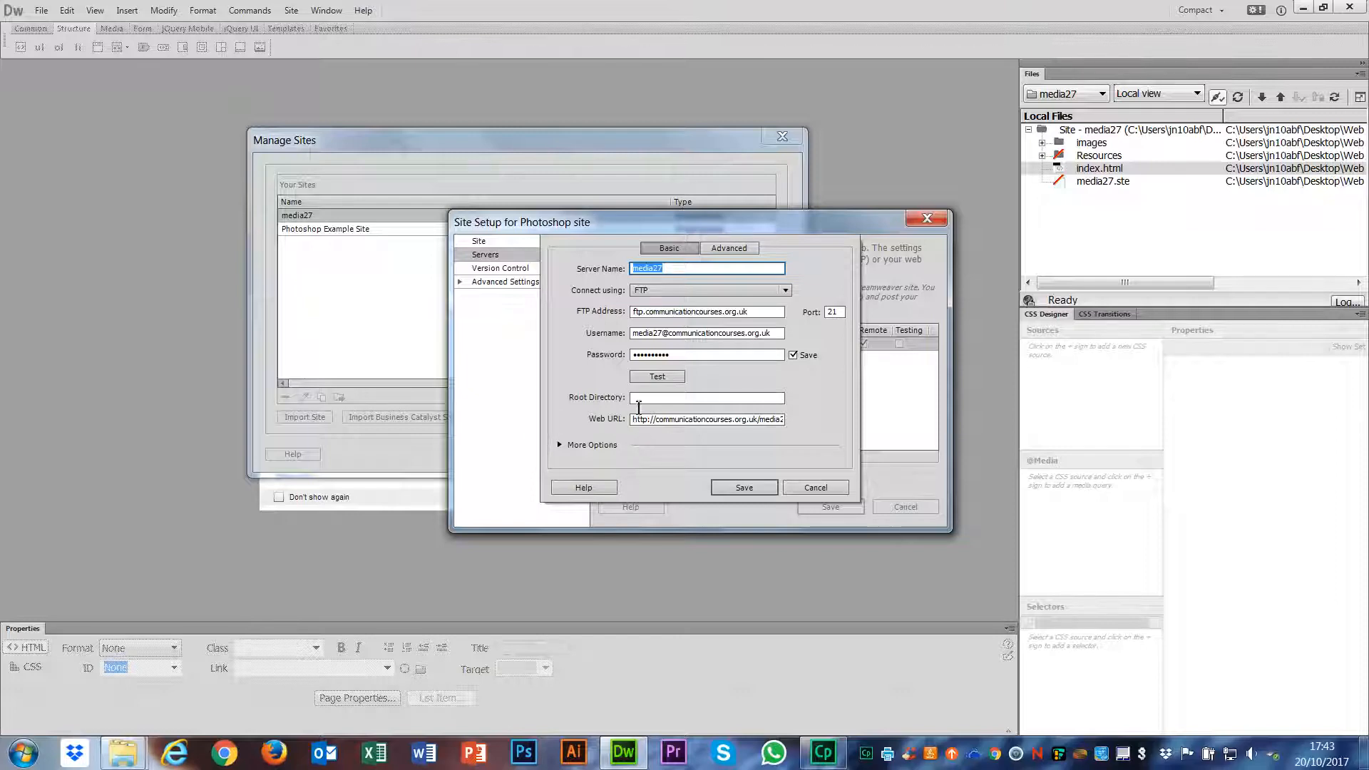
left_click_drag(637, 333, 772, 329)
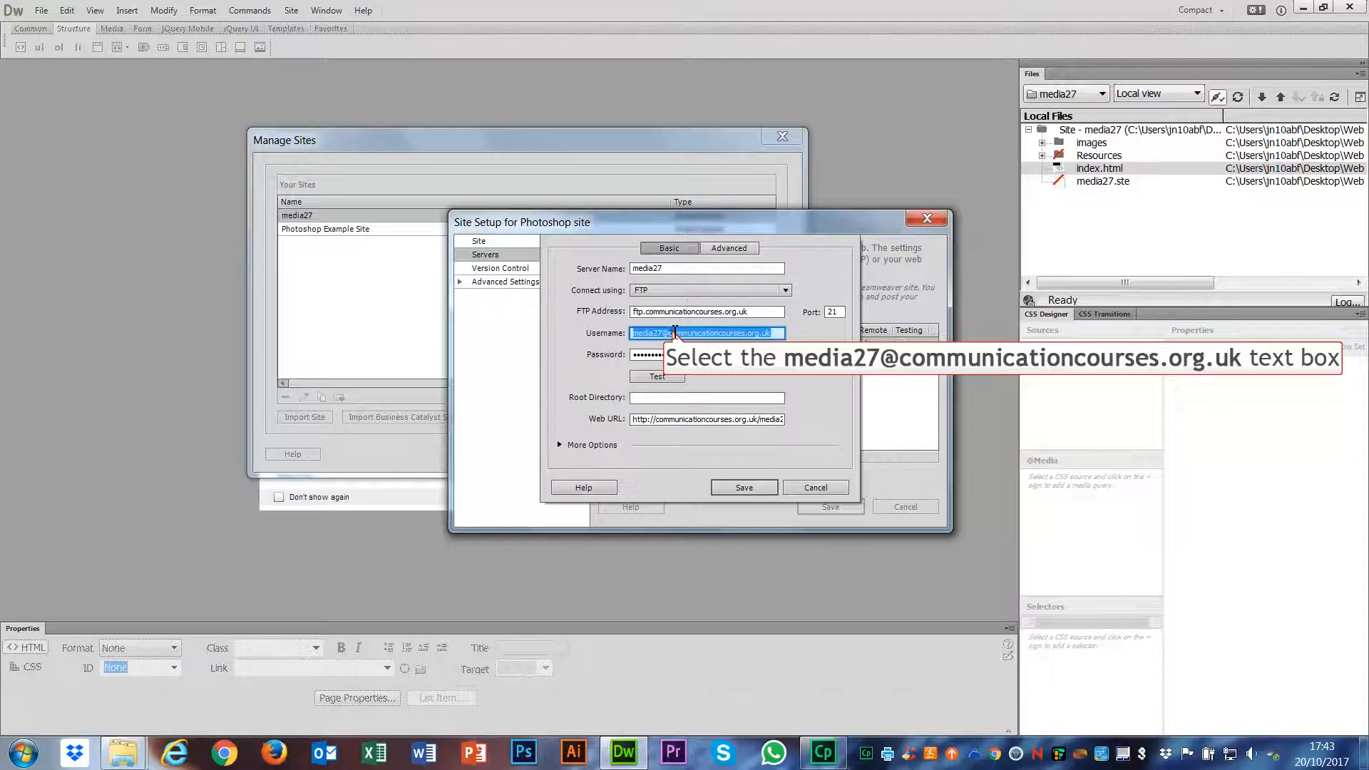
left_click(637, 334)
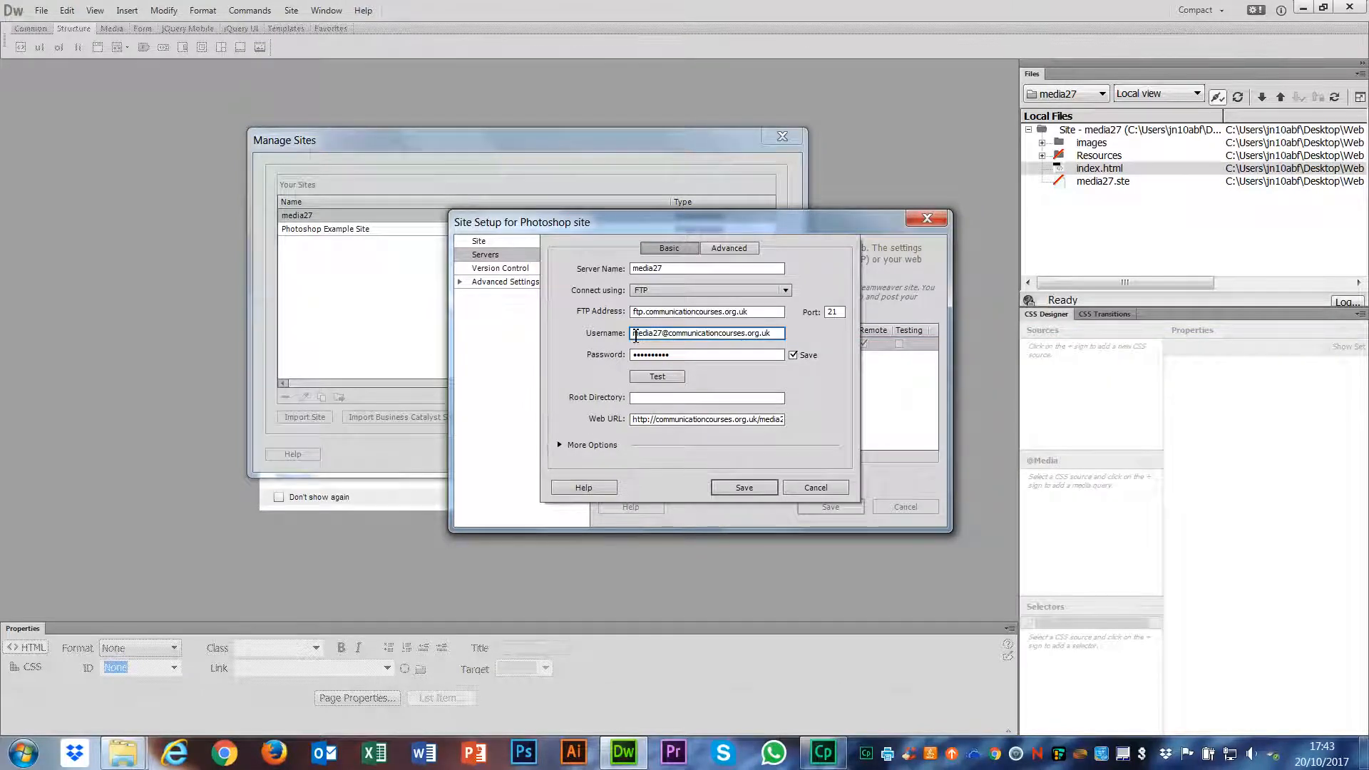
left_click_drag(636, 334, 786, 321)
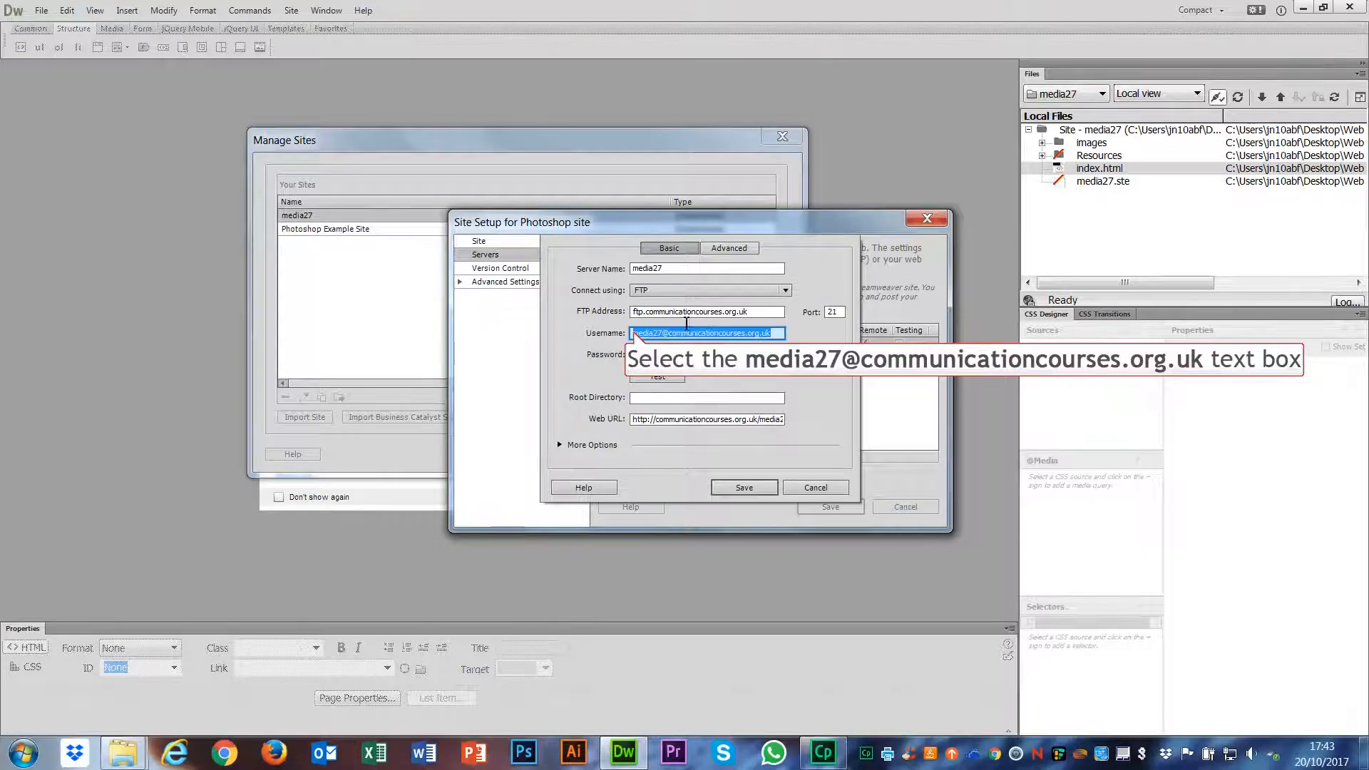
left_click(637, 333)
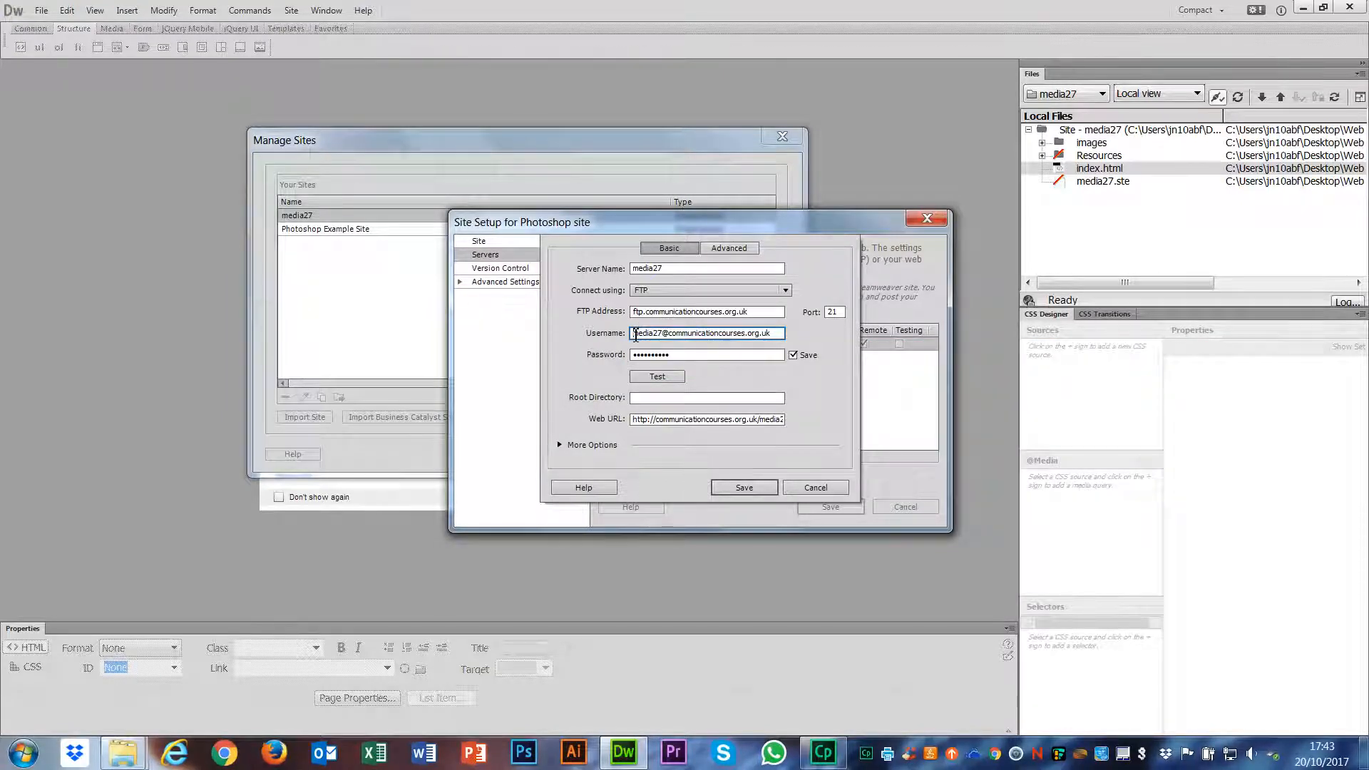
left_click(635, 357)
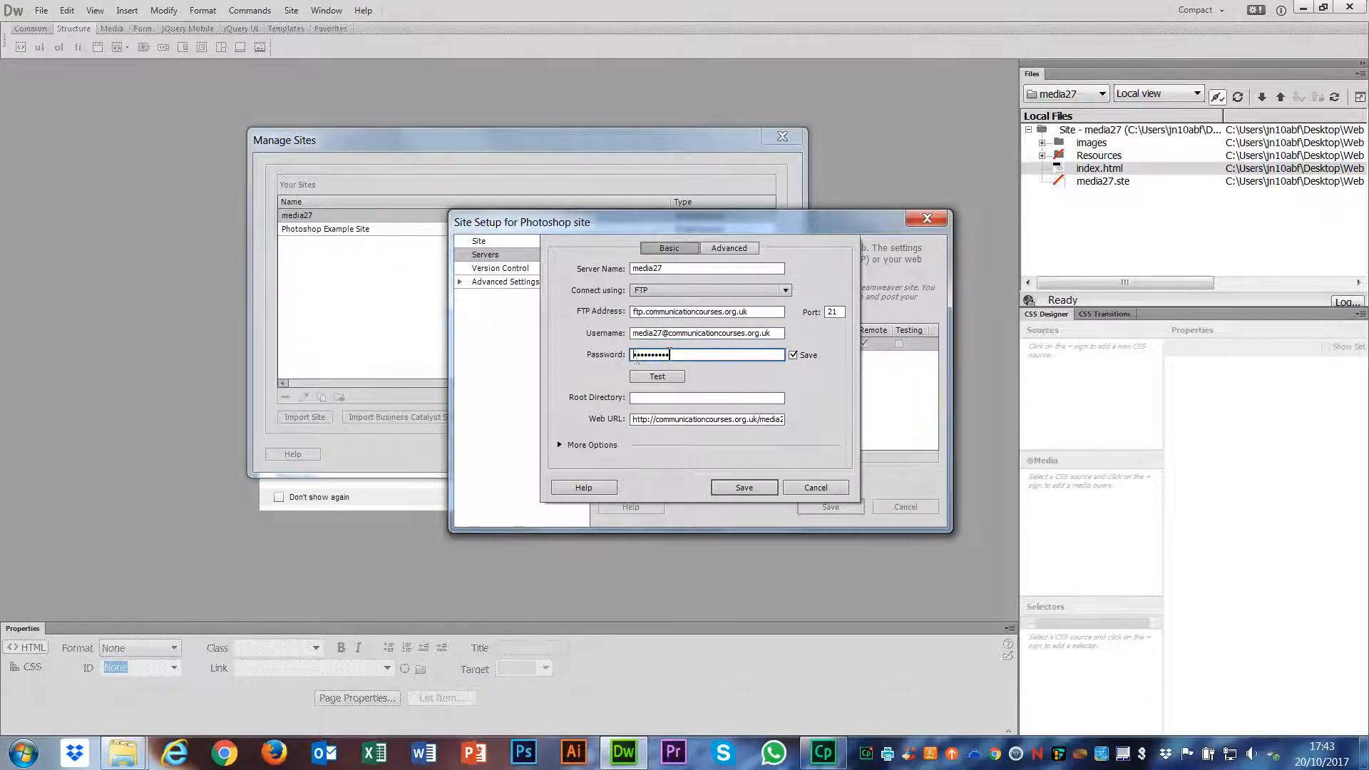
double_click(669, 354)
- Copy the full Web URL from the media27 server's basic settings
left_click_drag(637, 420, 817, 421)
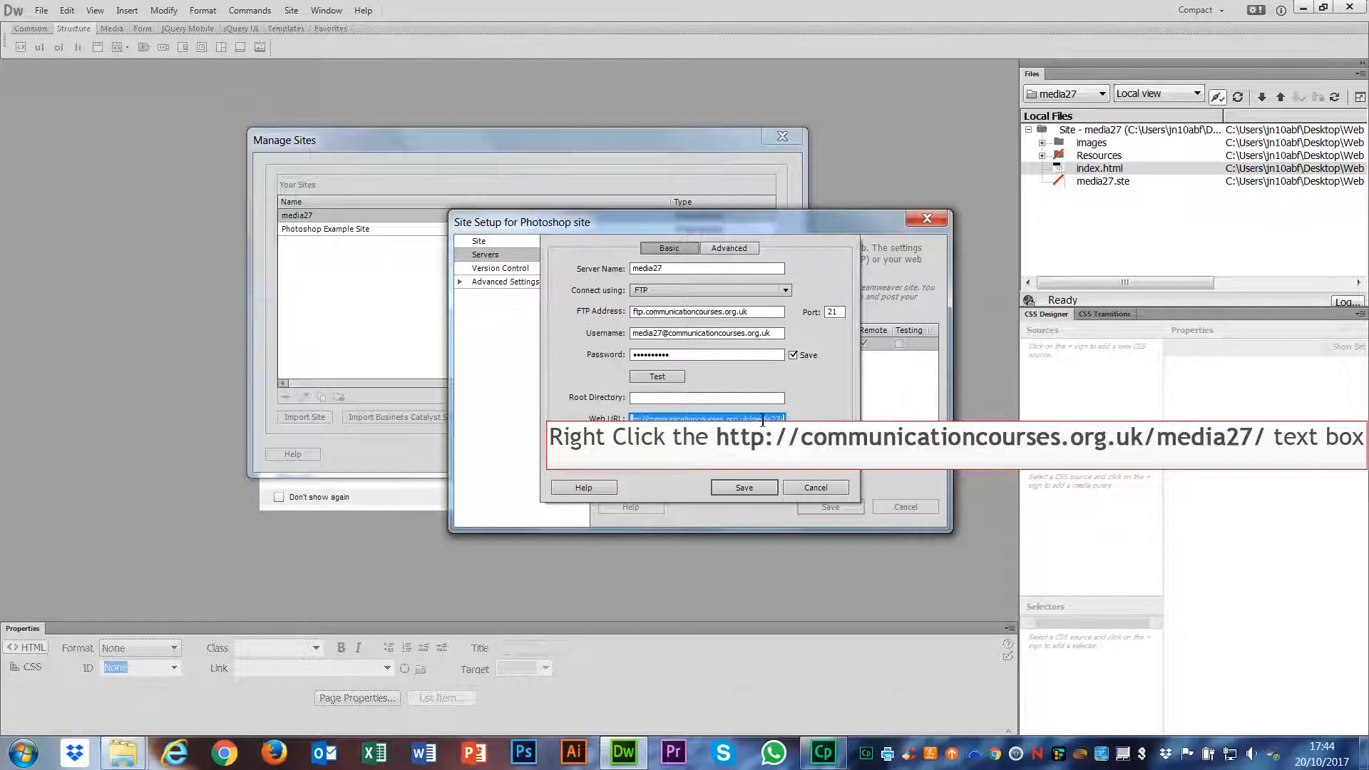
right_click(731, 422)
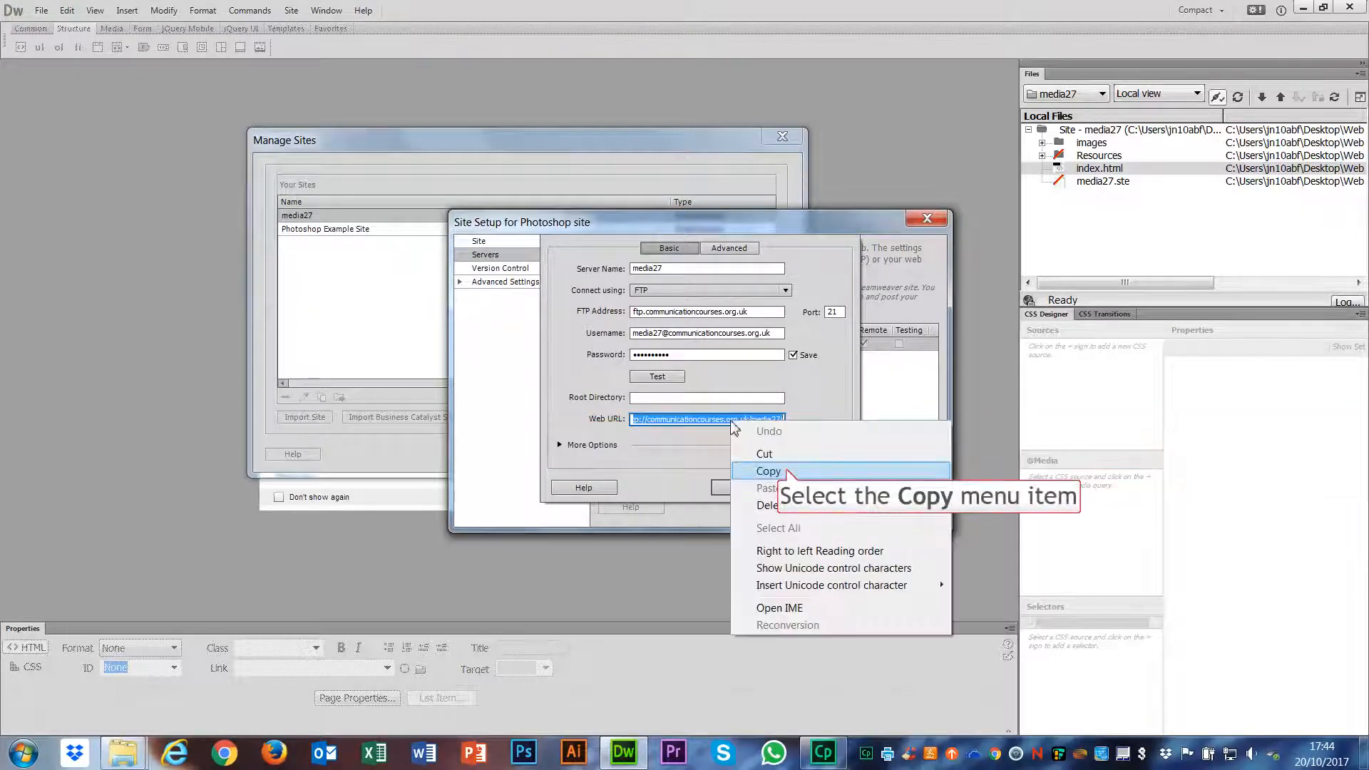
left_click(769, 472)
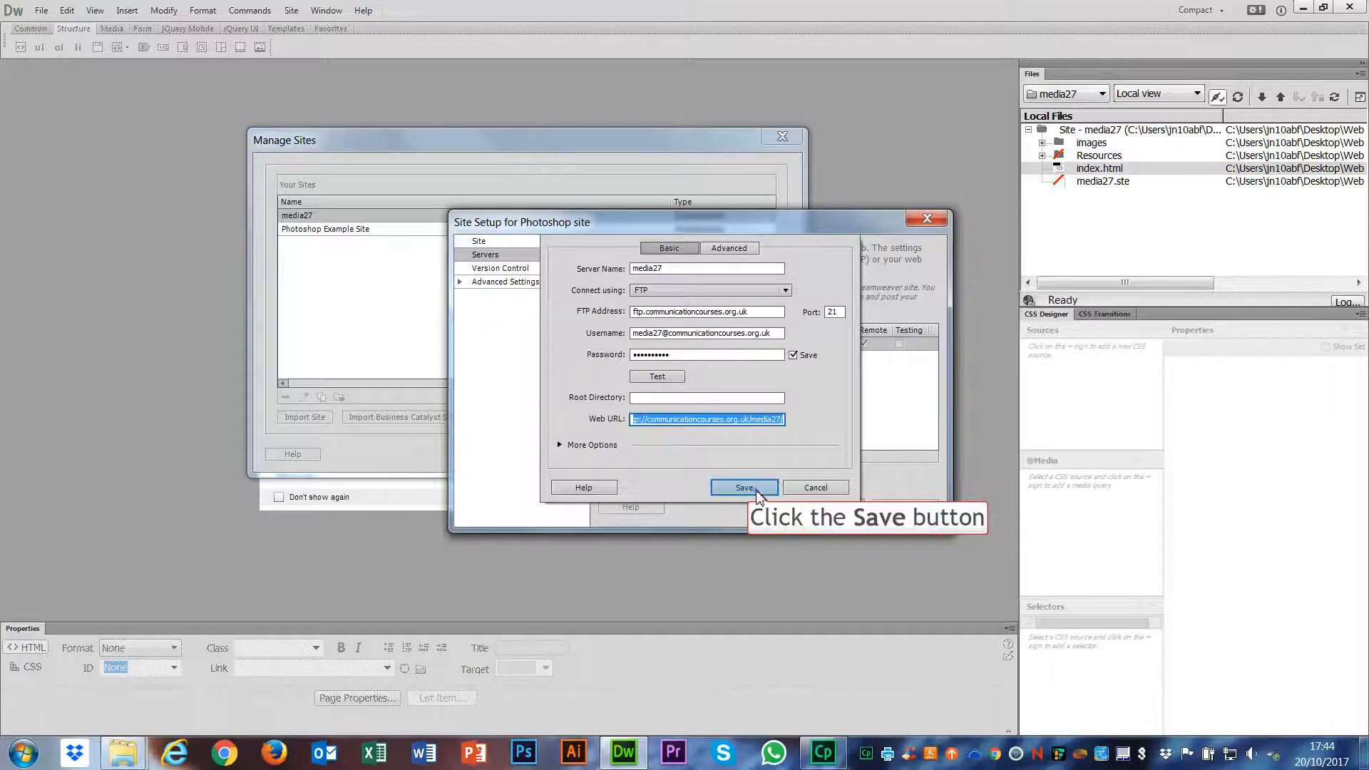
- Save the server settings, back out of saving the site setup, and close Manage Sites
left_click(757, 492)
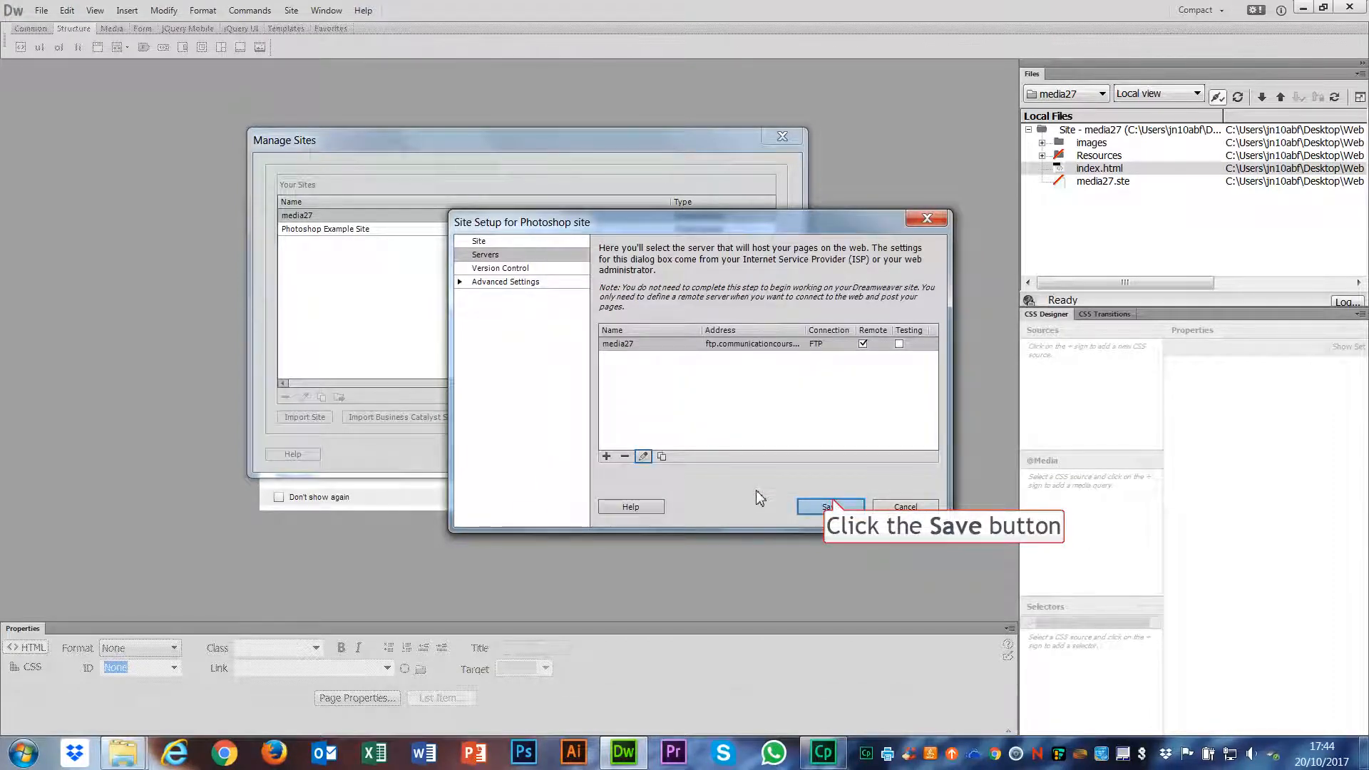
left_click(831, 505)
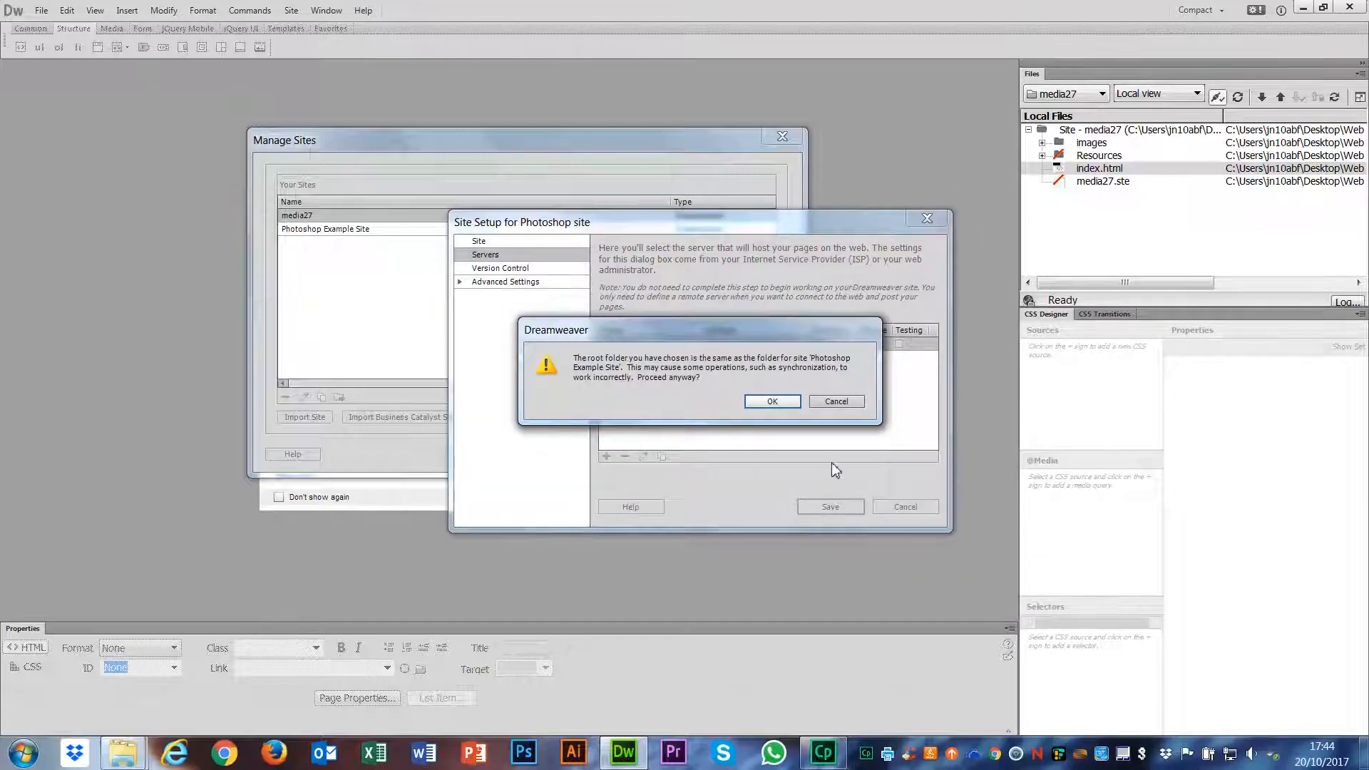
left_click(834, 402)
left_click(906, 507)
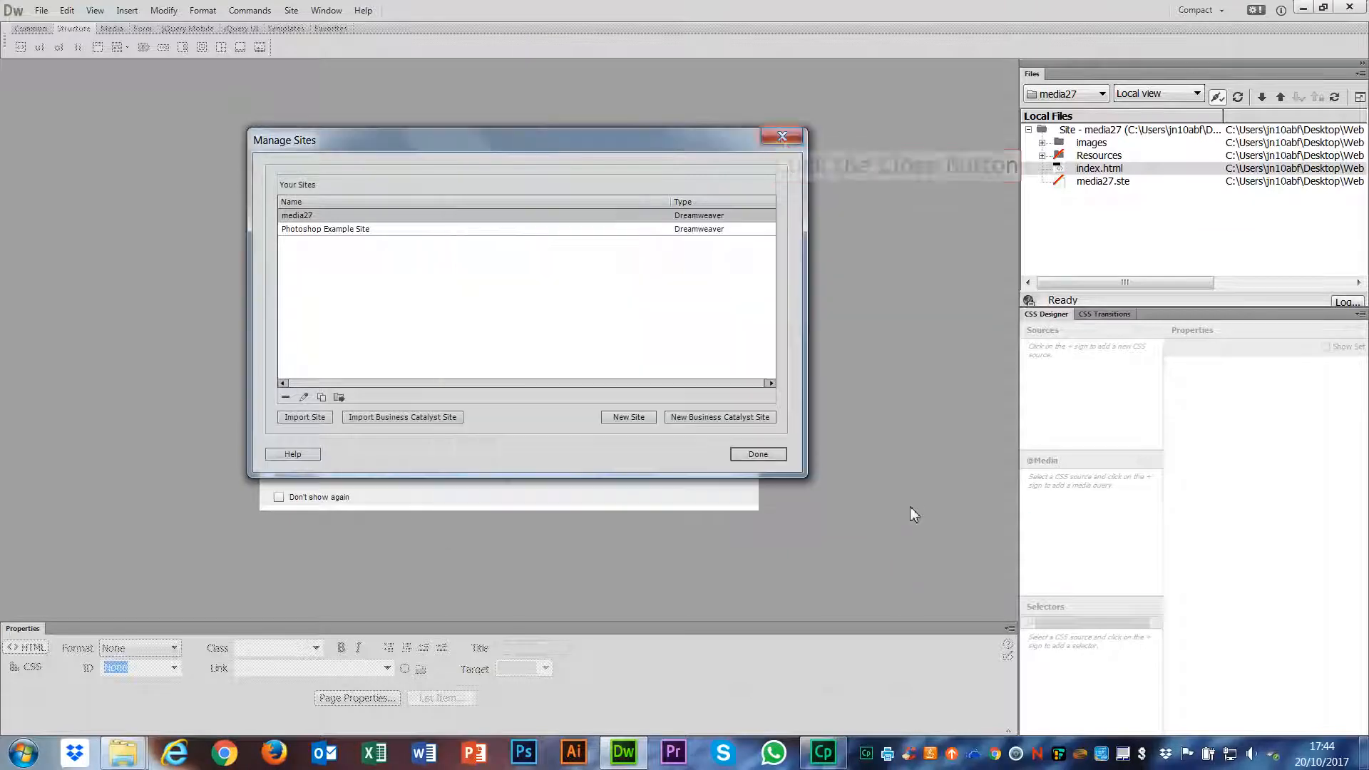
left_click(782, 138)
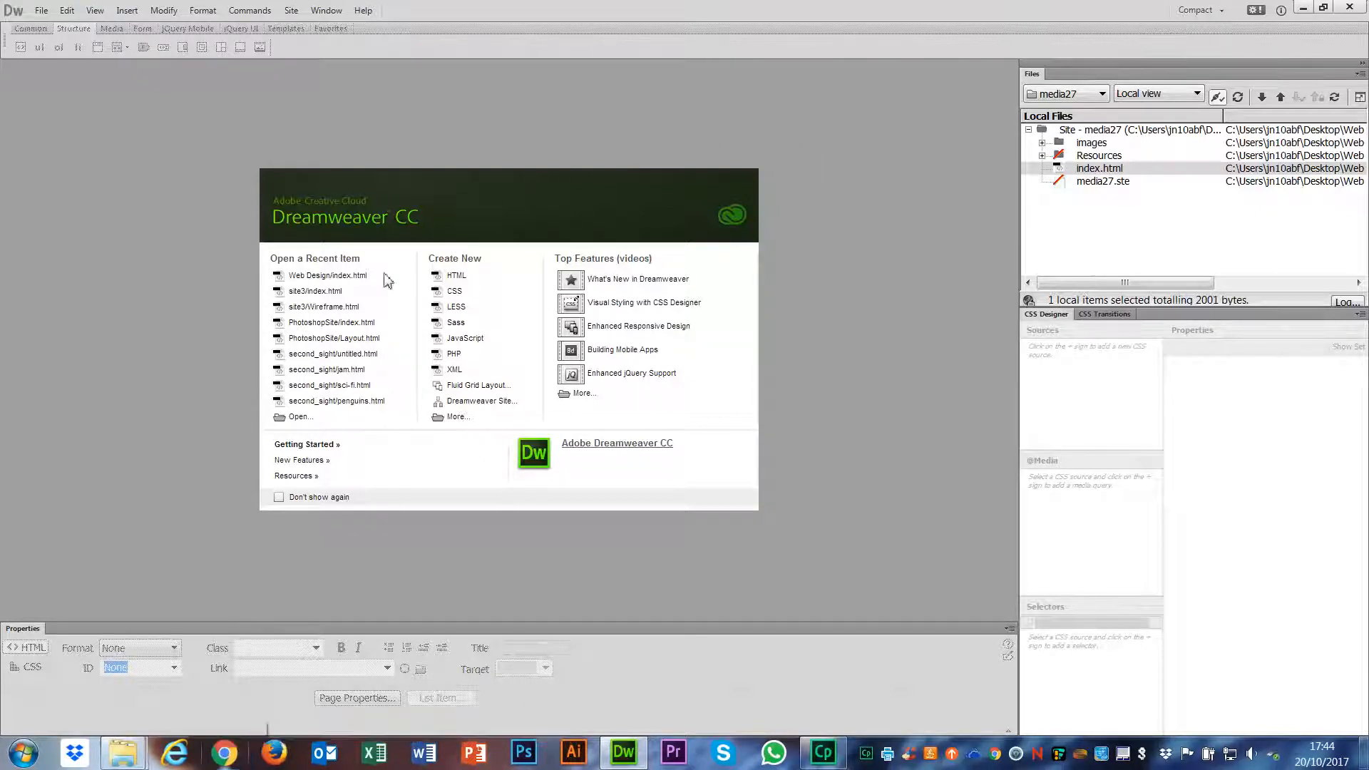
- Switch to Google Chrome and load the copied web URL in a new tab
left_click(225, 756)
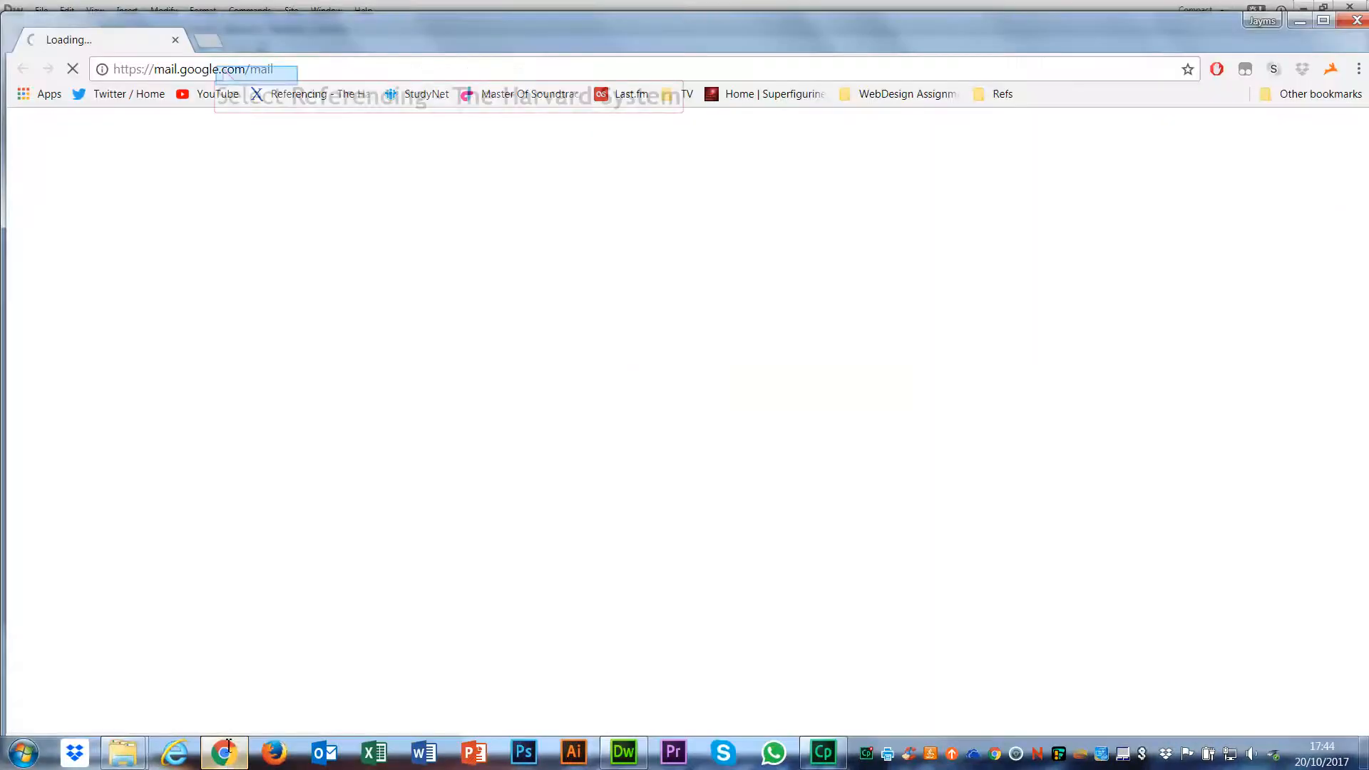
left_click(224, 70)
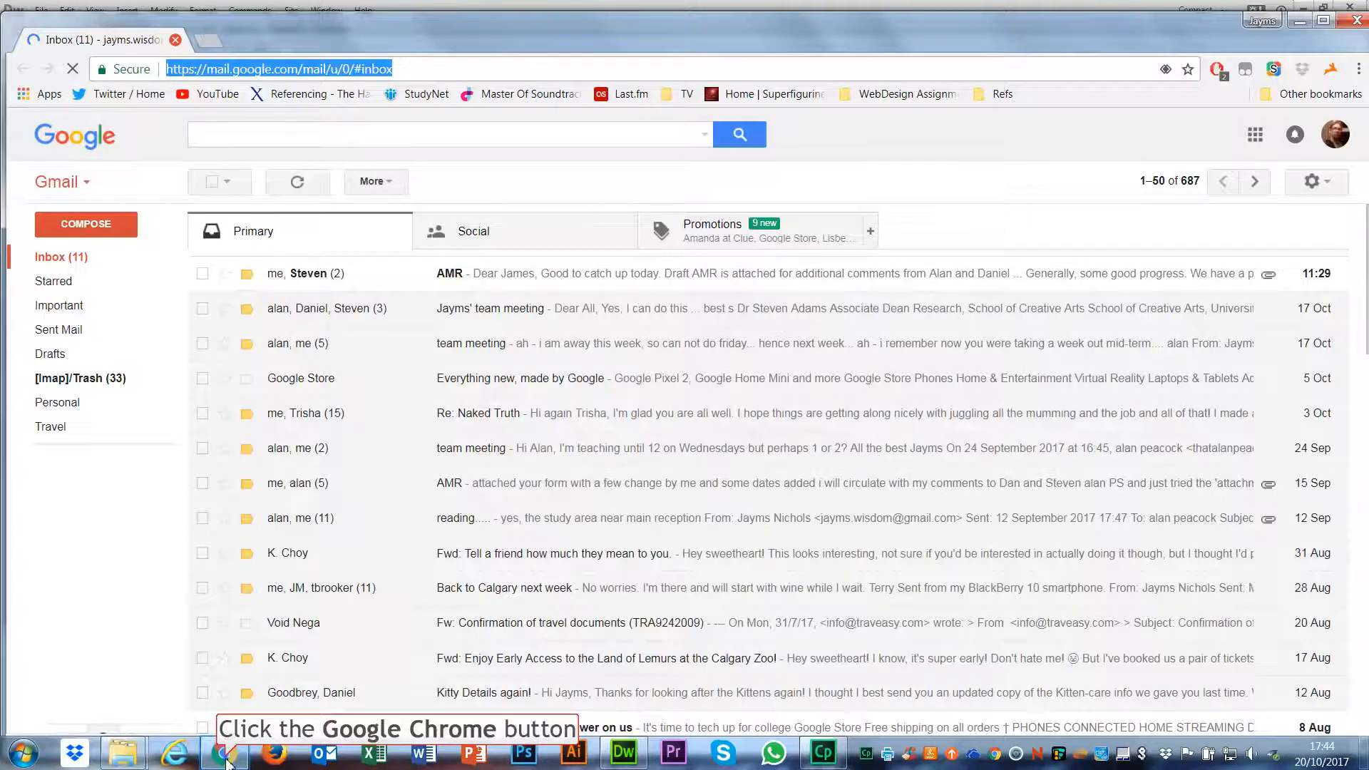
left_click(224, 754)
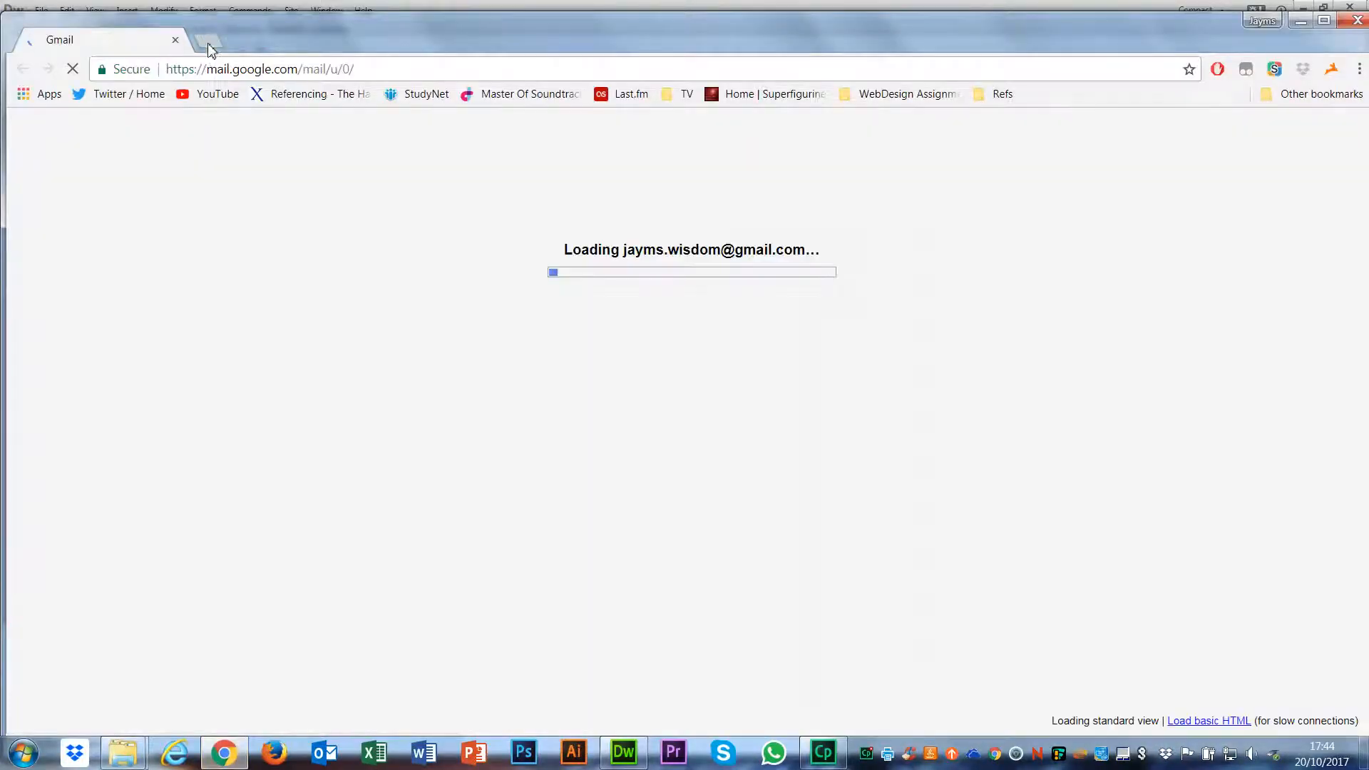
right_click(161, 71)
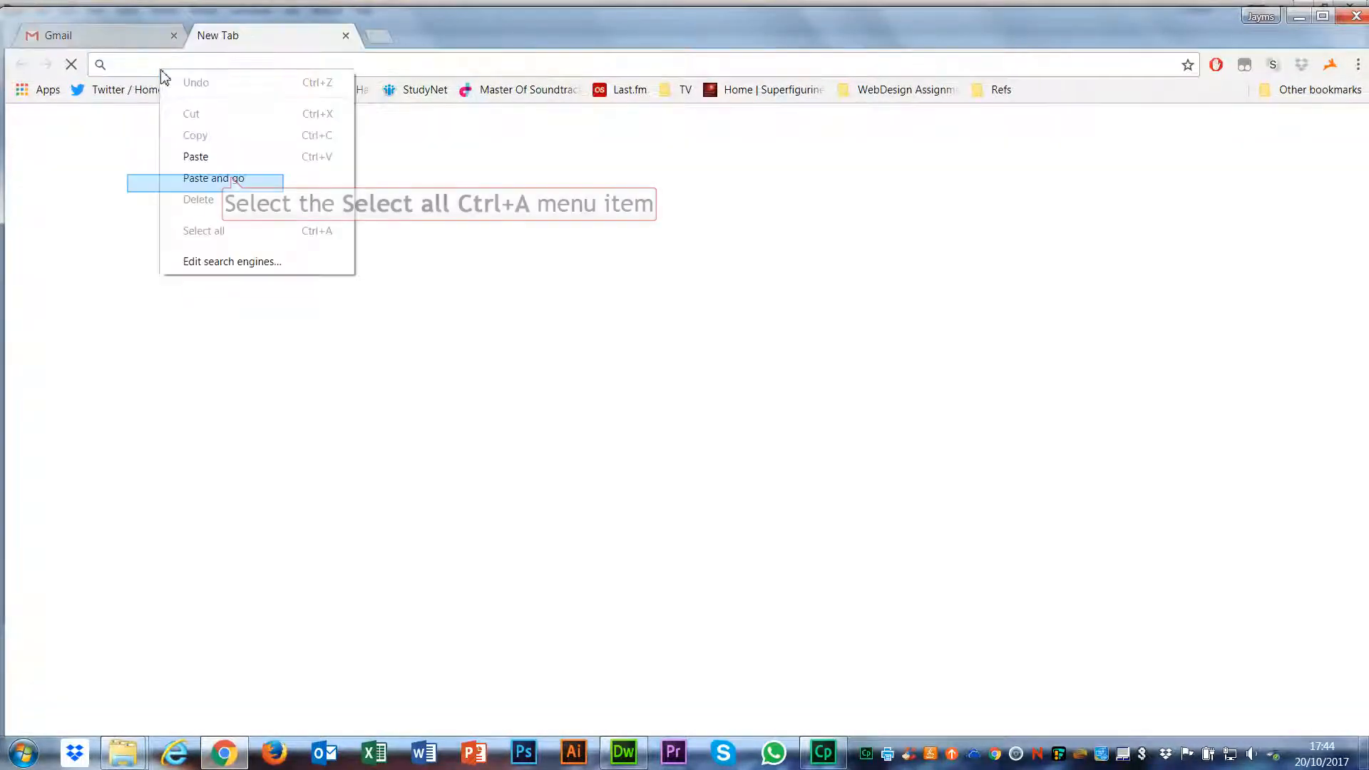
left_click(232, 179)
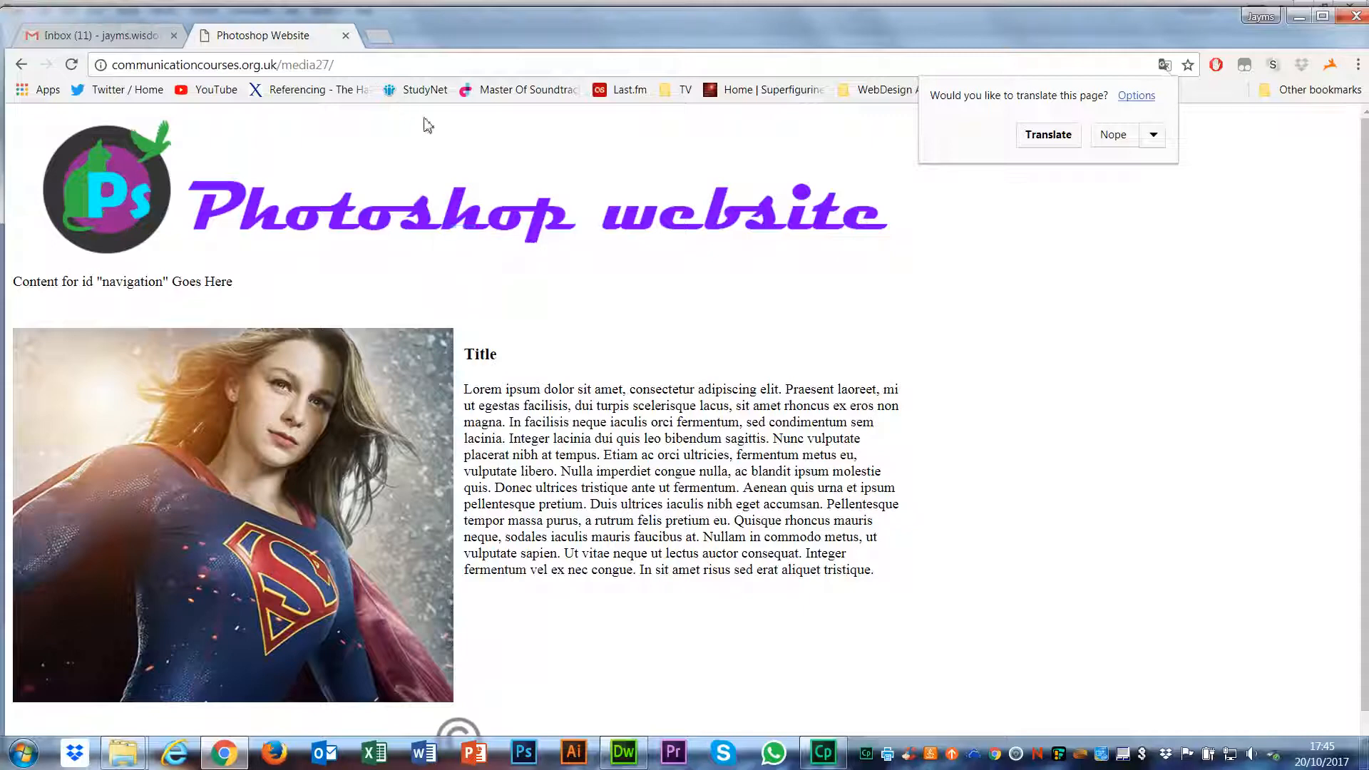
- Dismiss the page translation offer and place the text cursor at the end of the site's address
left_click(463, 233)
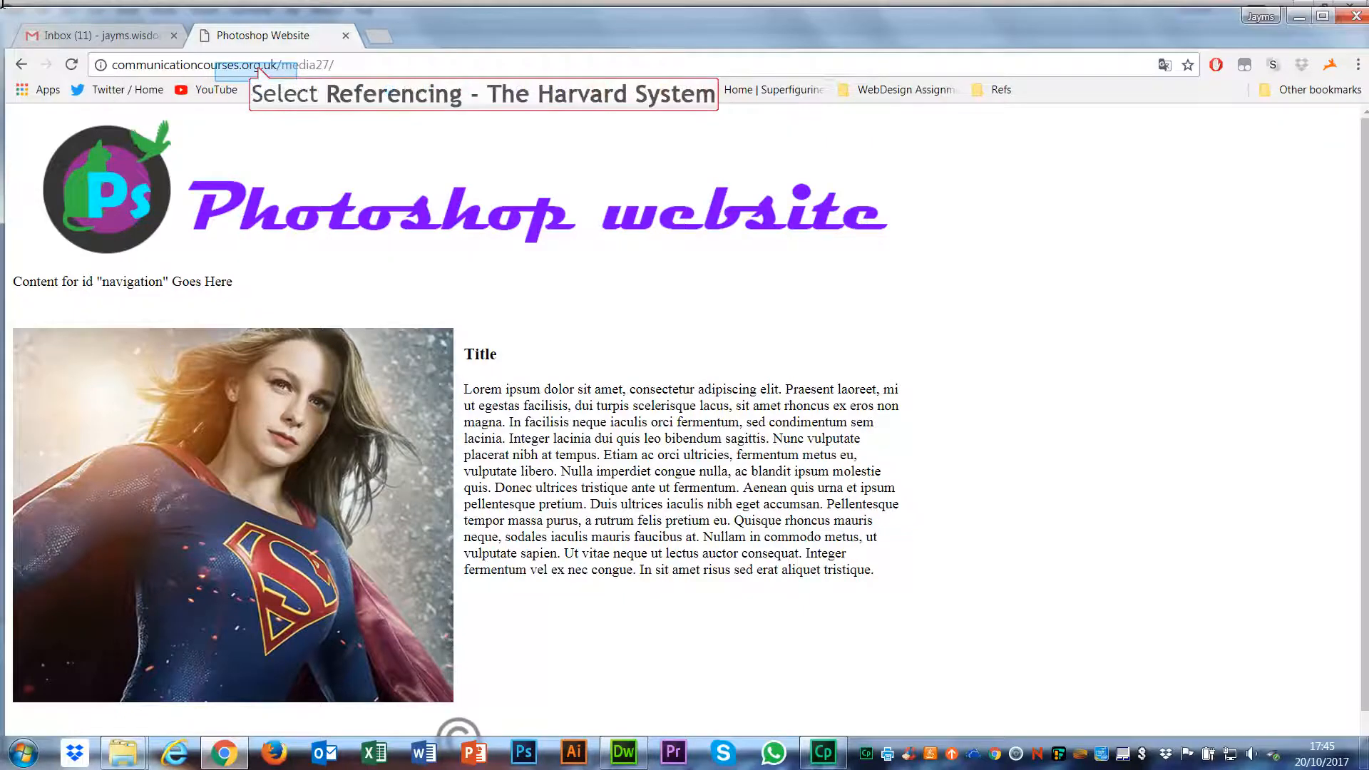
left_click(260, 66)
left_click(355, 66)
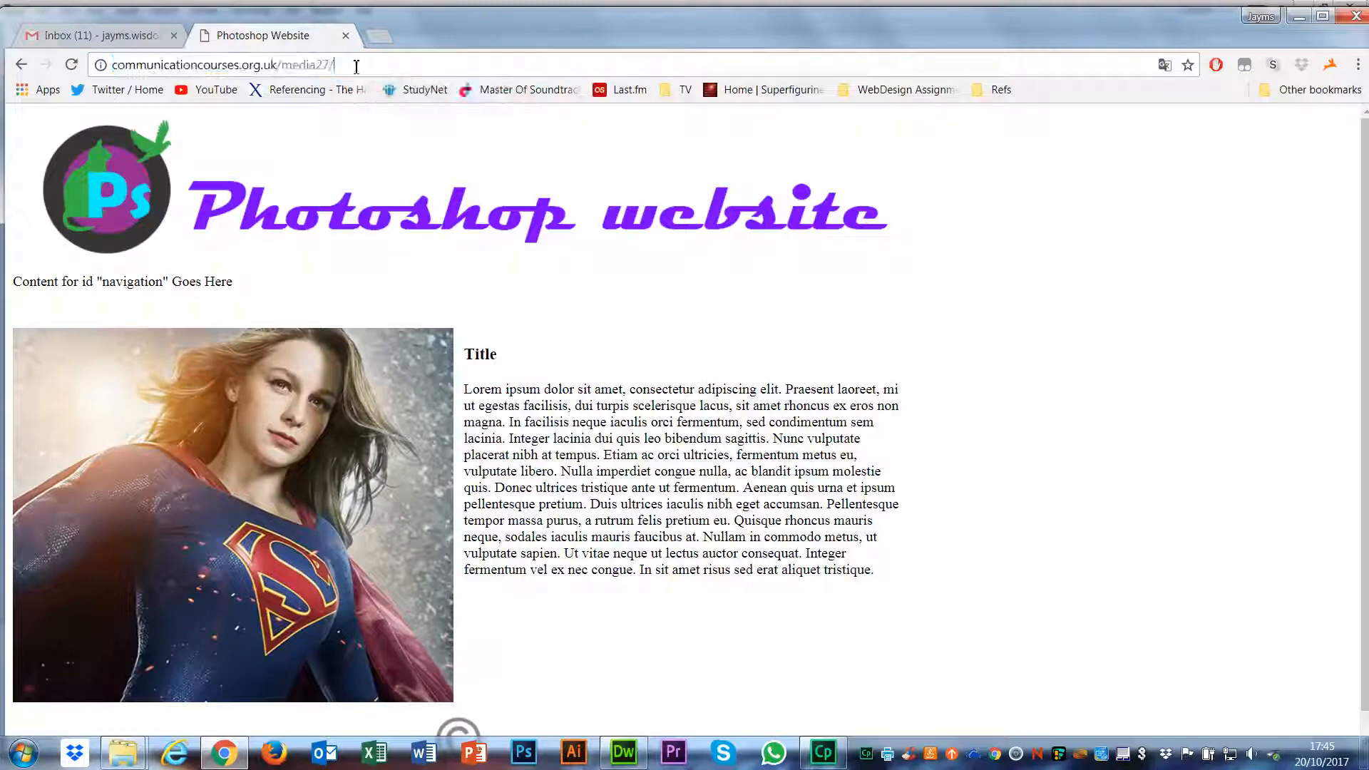